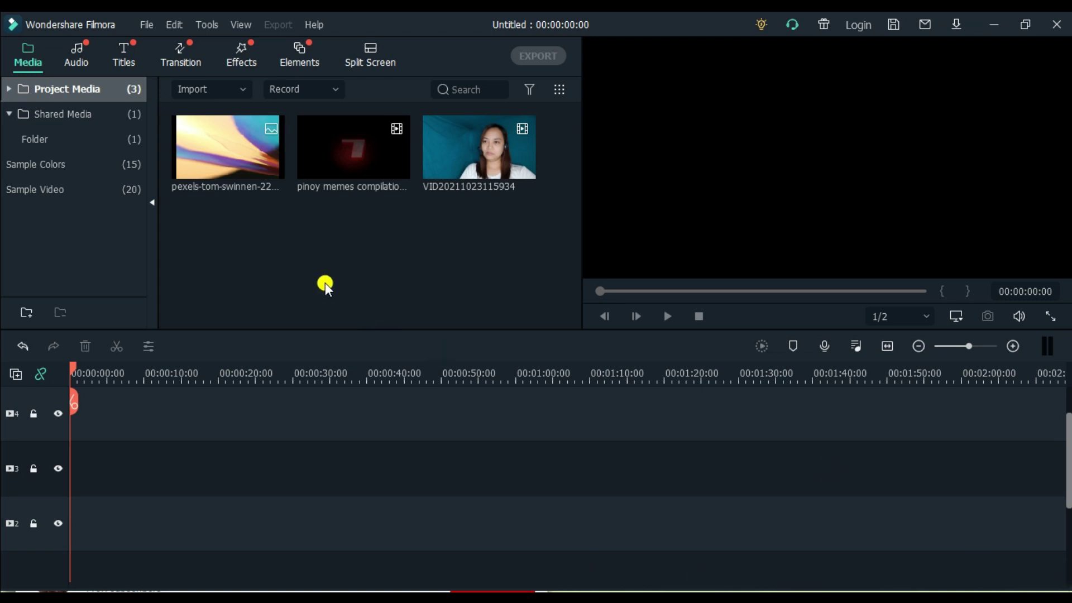
# Review the imported media: the background image, memes compilation and webcam recording.
pyautogui.moveTo(221, 165)
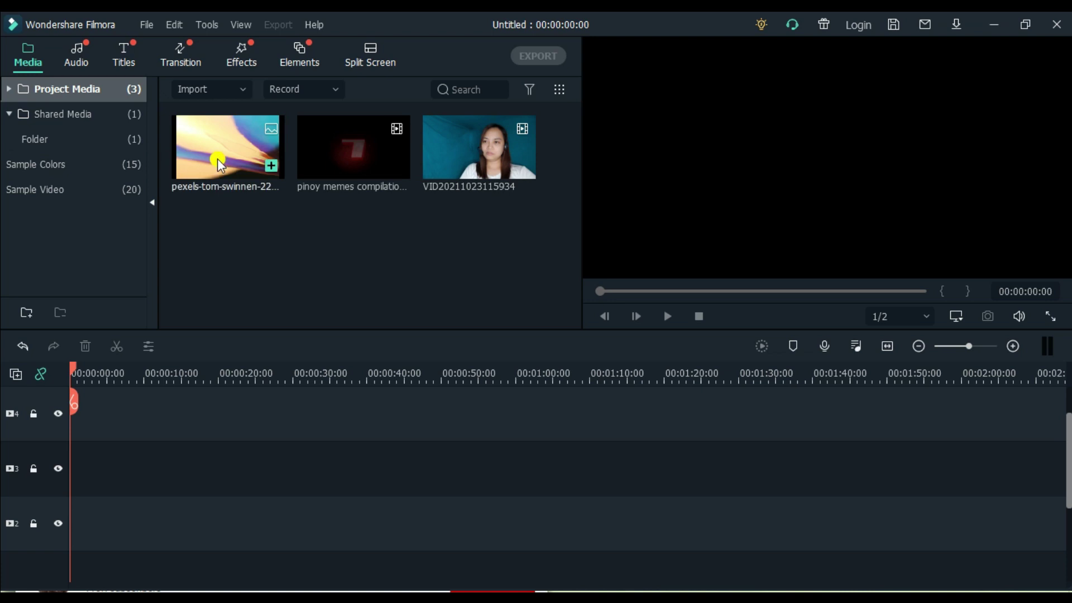
pyautogui.click(260, 154)
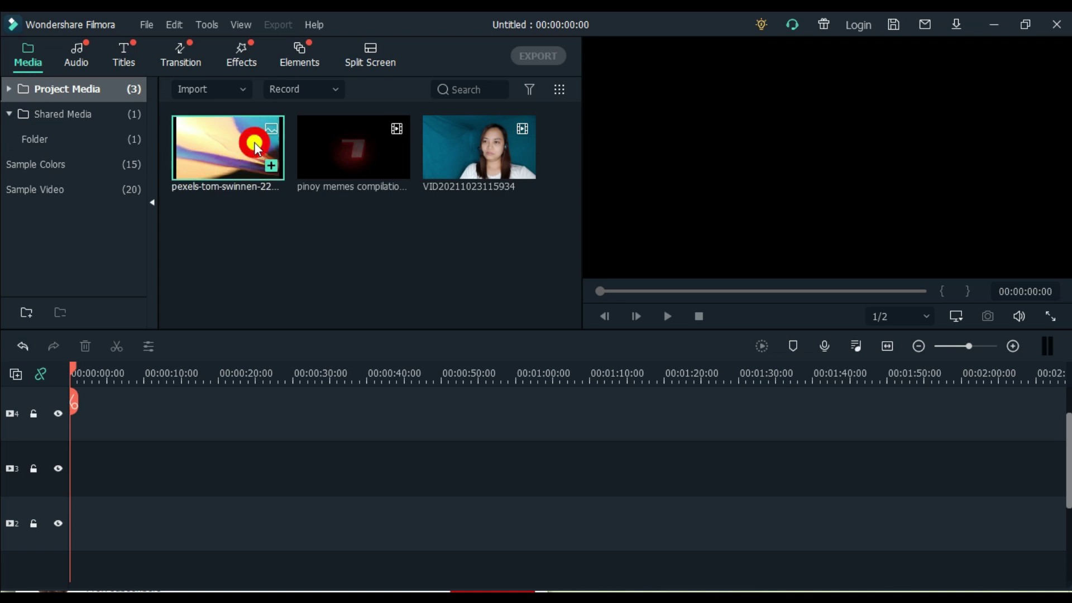
pyautogui.moveTo(310, 170)
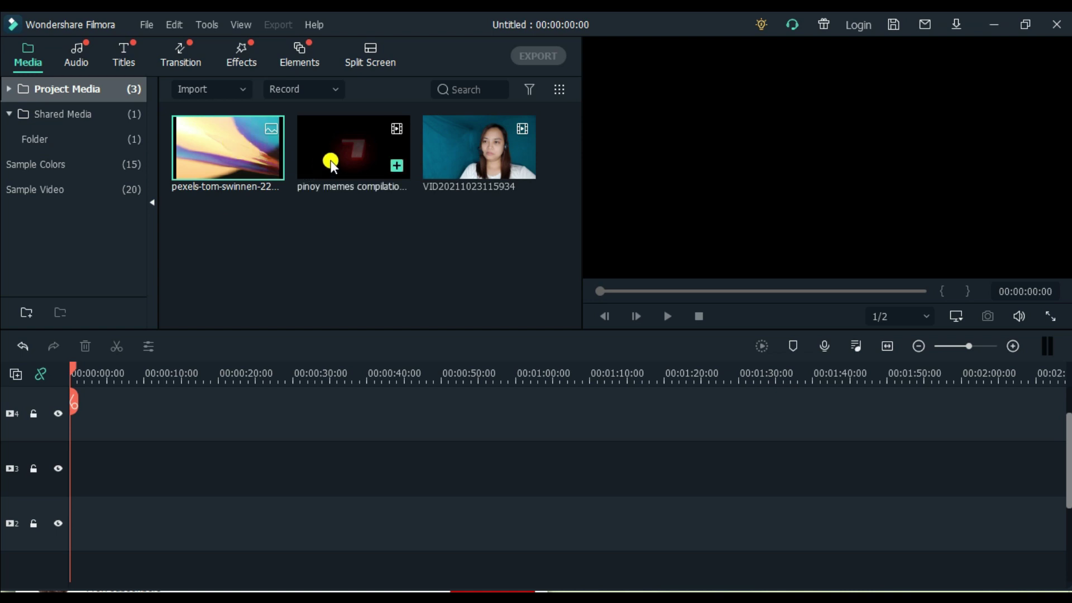
pyautogui.click(346, 154)
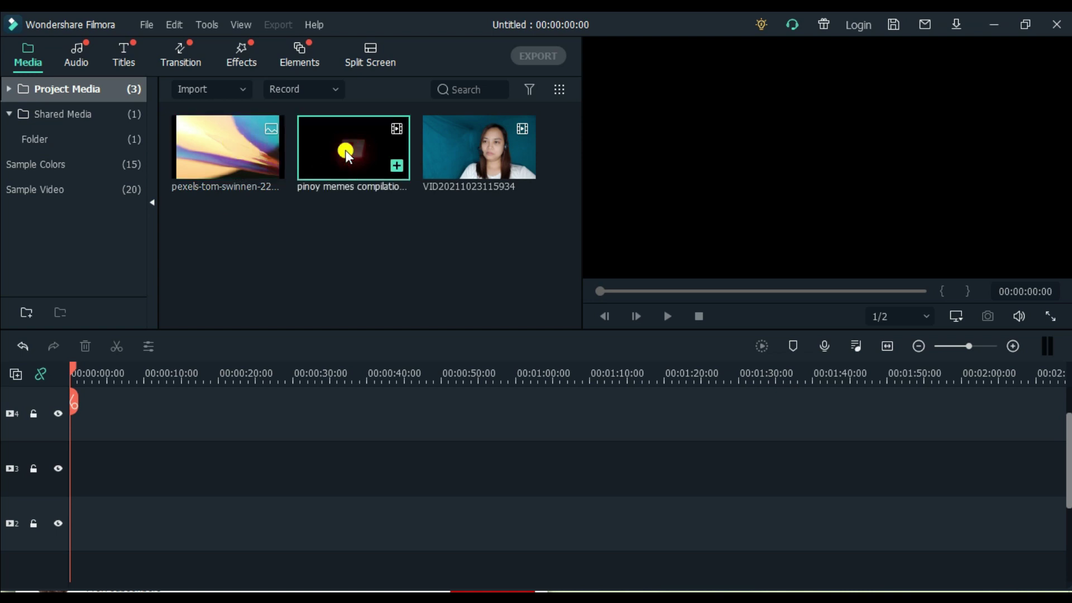
pyautogui.click(472, 153)
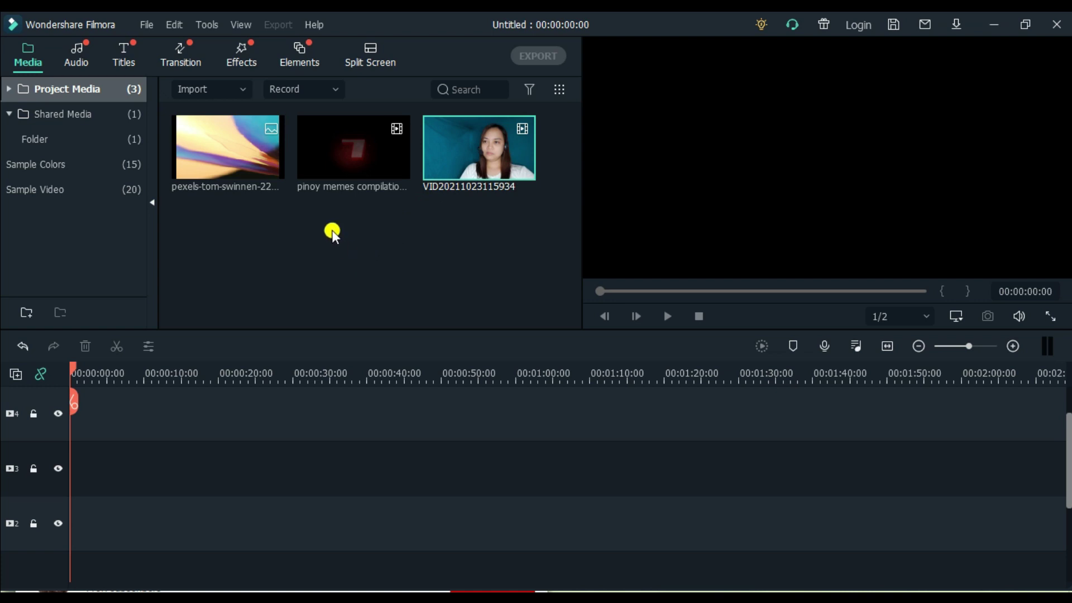
# Place the pexels background image at the timeline start on track 3.
pyautogui.click(241, 152)
pyautogui.moveTo(240, 151); pyautogui.dragTo(111, 423)
pyautogui.moveTo(95, 474); pyautogui.dragTo(85, 539)
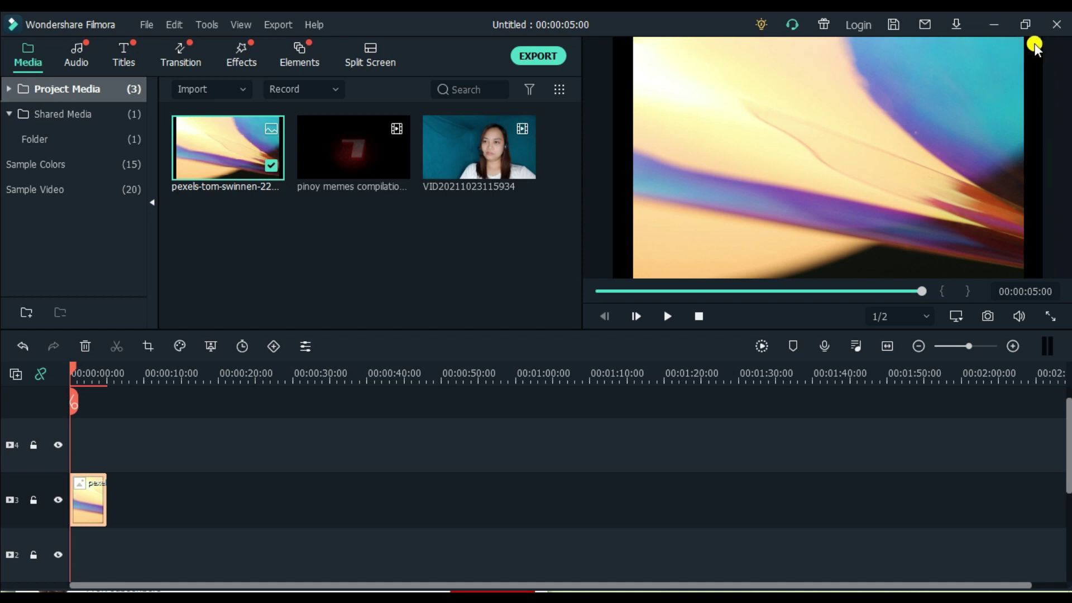
# Apply Crop to Fit to the background image clip on track 3 to remove black bars.
pyautogui.click(85, 493)
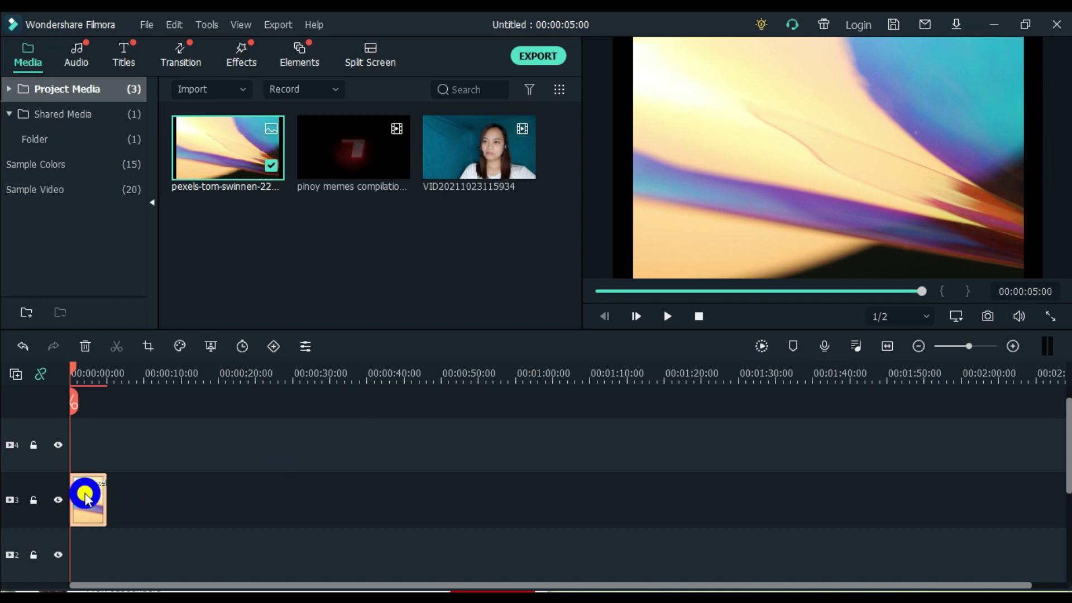
pyautogui.rightClick(85, 493)
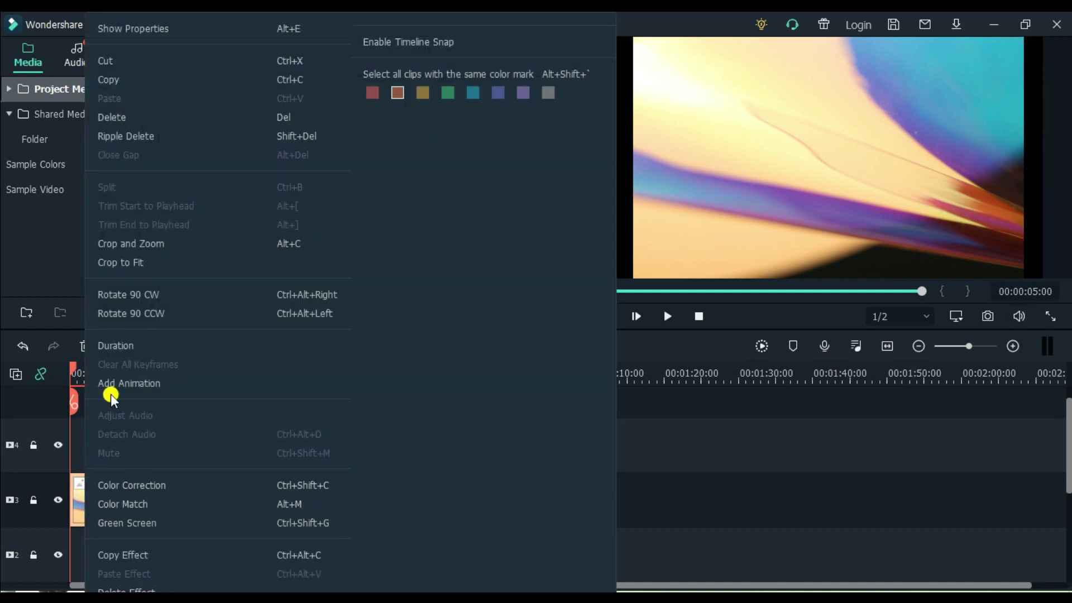
pyautogui.click(148, 265)
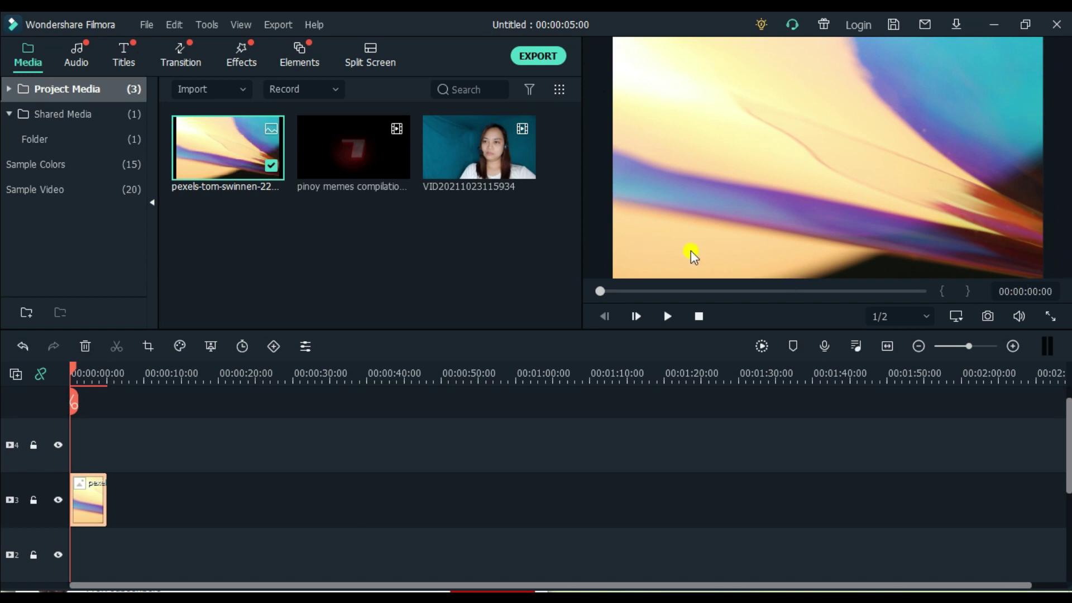
pyautogui.moveTo(362, 157)
pyautogui.click(350, 253)
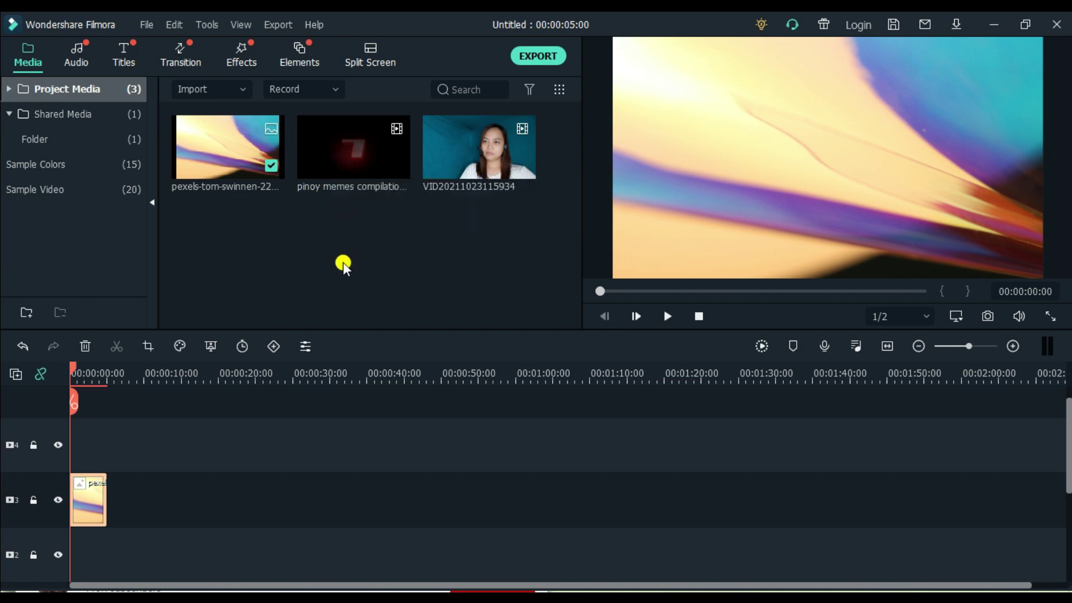
pyautogui.moveTo(354, 166)
# Add the memes compilation to track 4, keeping the 1920 x 1080 25fps project settings.
pyautogui.click(363, 147)
pyautogui.moveTo(362, 148); pyautogui.dragTo(16, 441)
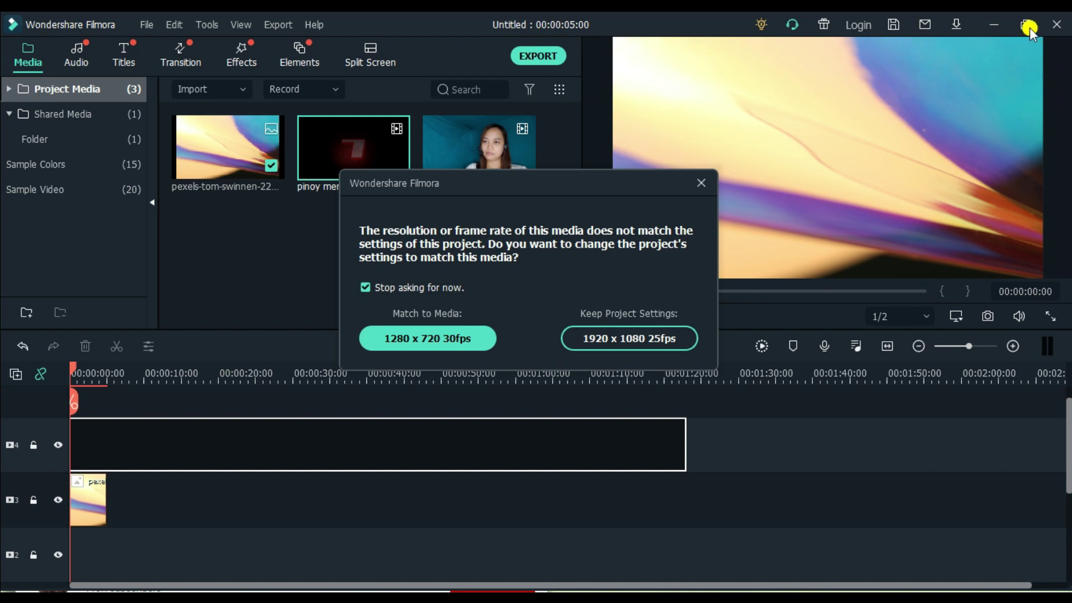
pyautogui.click(625, 341)
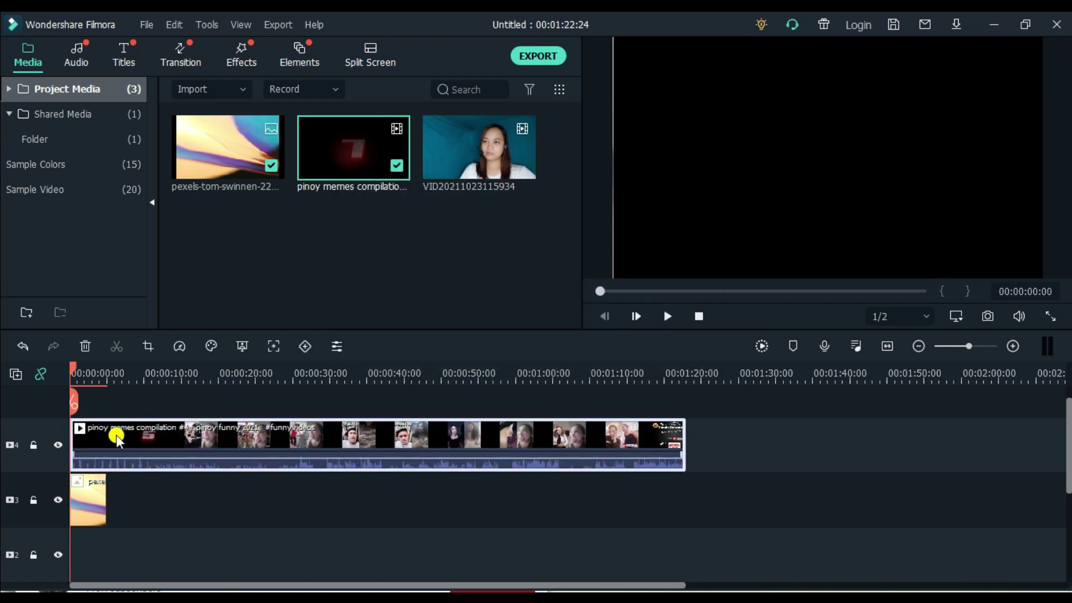
# Stretch the background image clip to about 1:23 to match the memes clip.
pyautogui.click(82, 500)
pyautogui.moveTo(105, 500); pyautogui.dragTo(683, 504)
pyautogui.click(166, 439)
# Resize the memes clip into a smaller box in the upper middle of the preview.
pyautogui.doubleClick(166, 438)
pyautogui.click(538, 307)
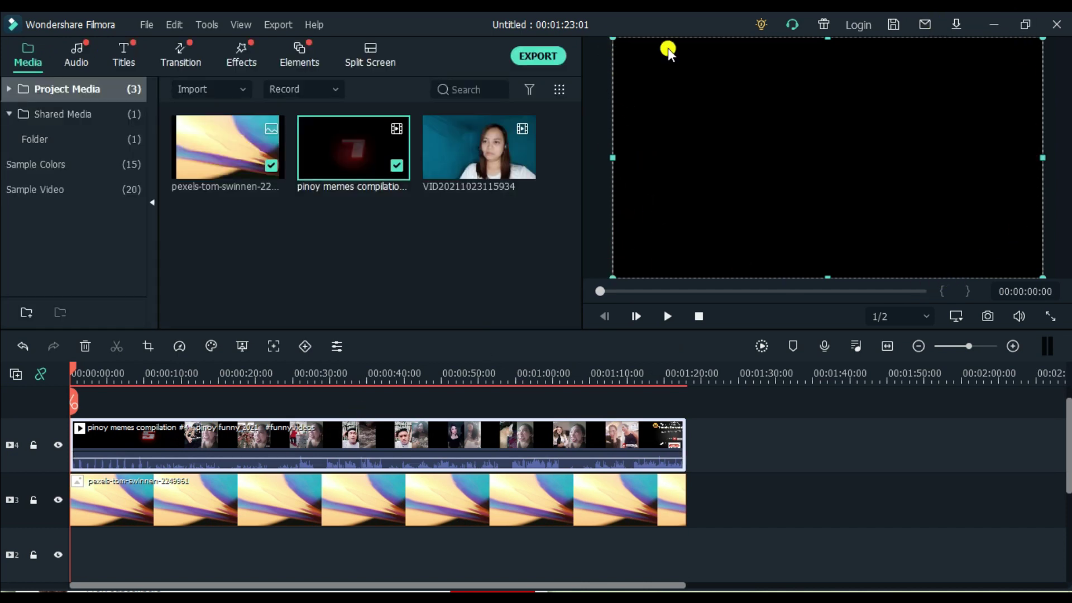
pyautogui.moveTo(606, 271); pyautogui.dragTo(804, 150)
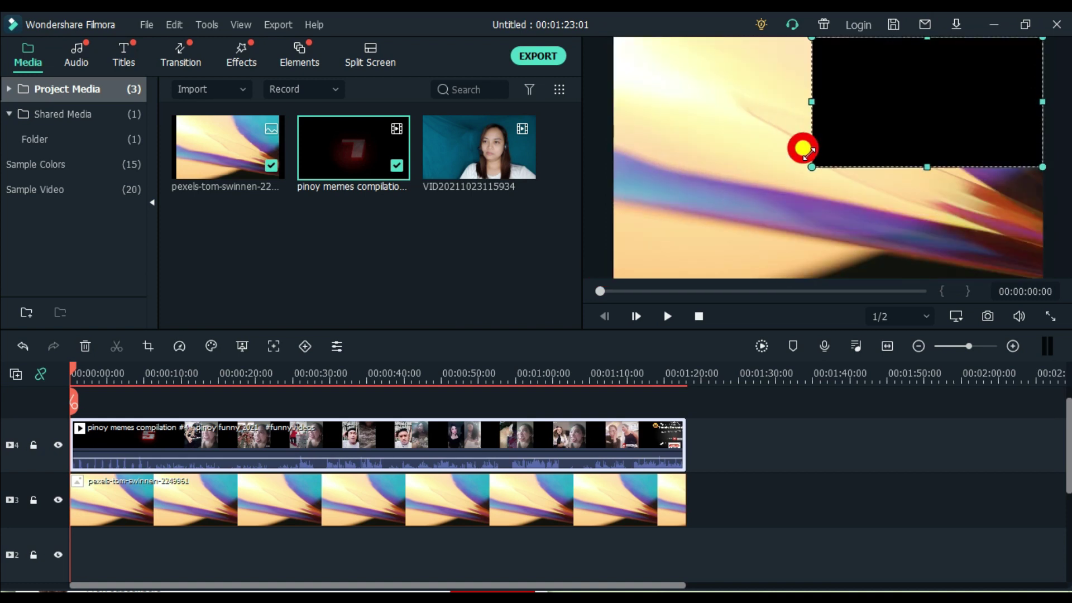
pyautogui.moveTo(885, 112); pyautogui.dragTo(713, 120)
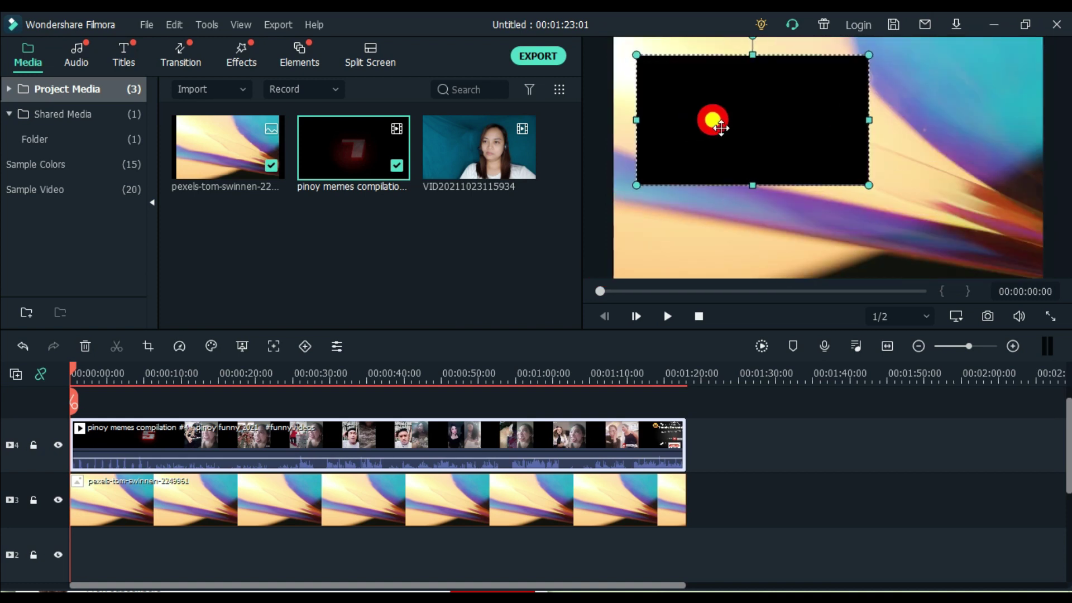
pyautogui.moveTo(866, 178); pyautogui.dragTo(902, 205)
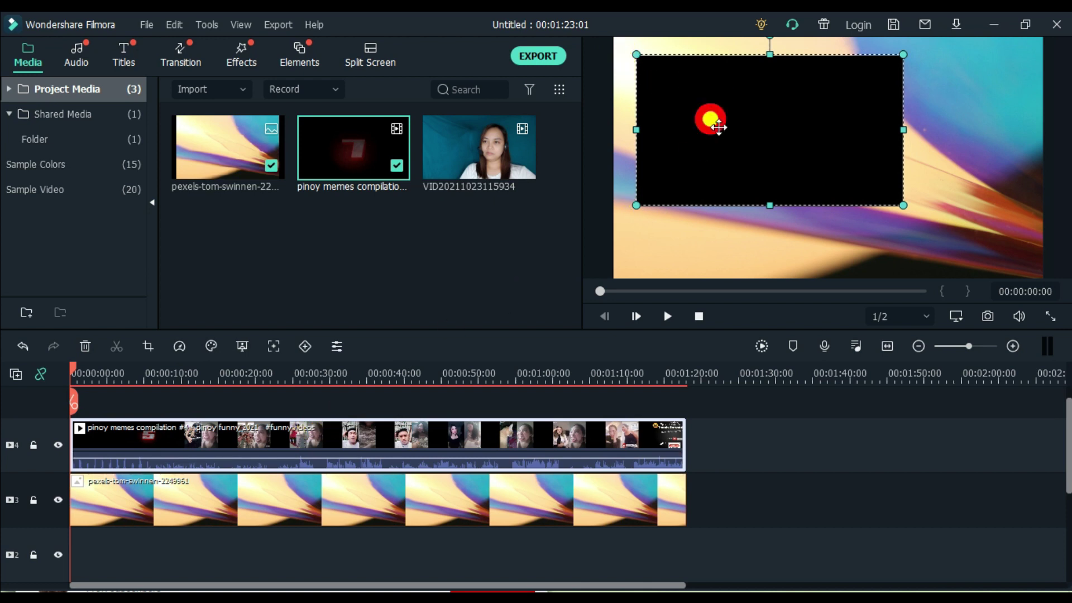
pyautogui.click(245, 53)
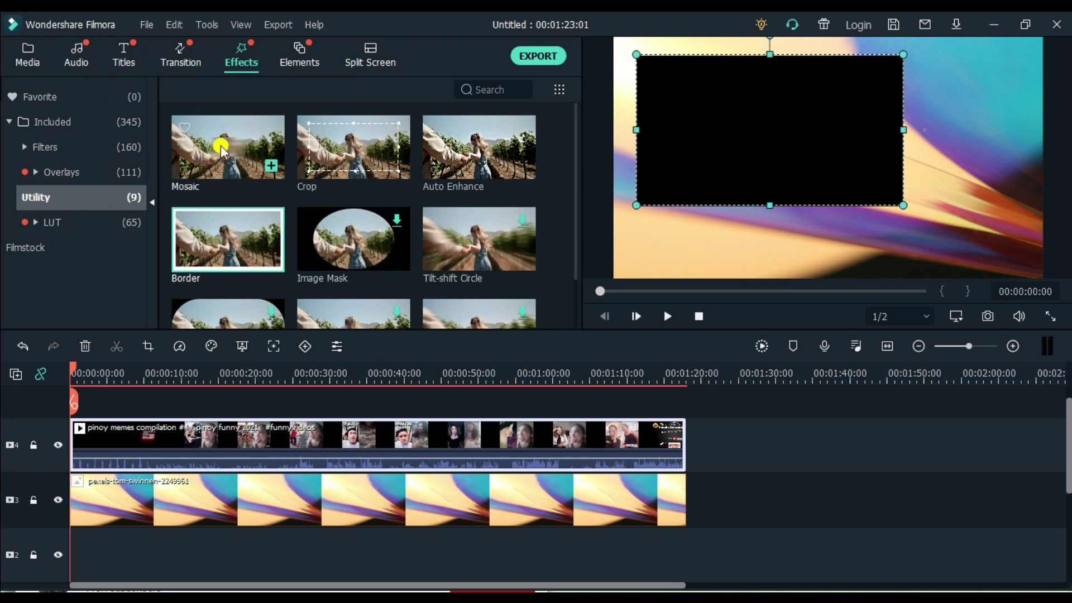
# Apply the Utility Border effect to the memes clip on track 4.
pyautogui.moveTo(217, 243); pyautogui.dragTo(62, 435)
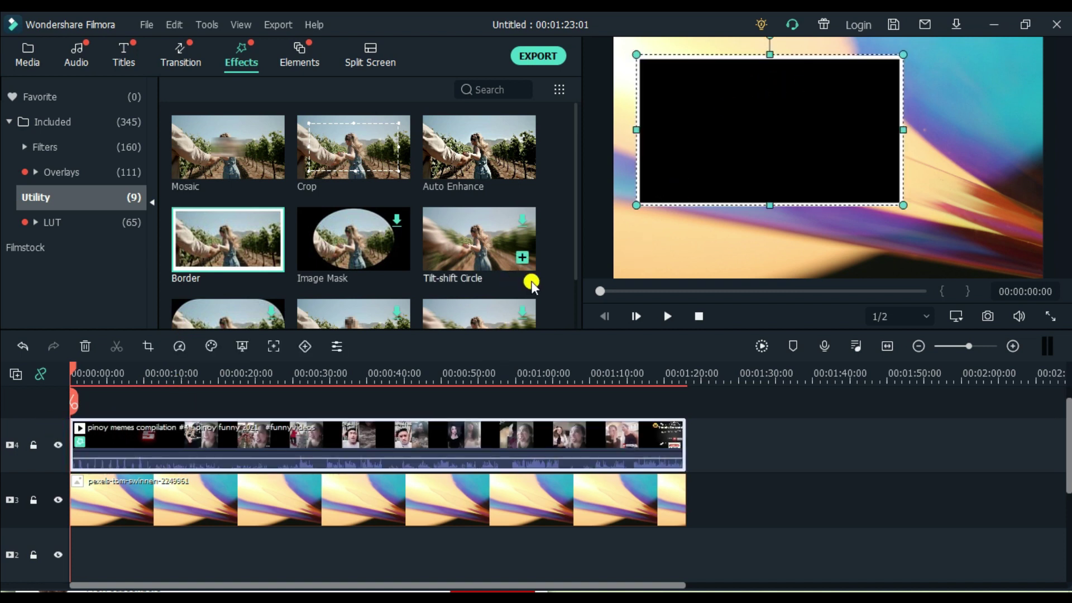
pyautogui.scroll(-1, 481, 354)
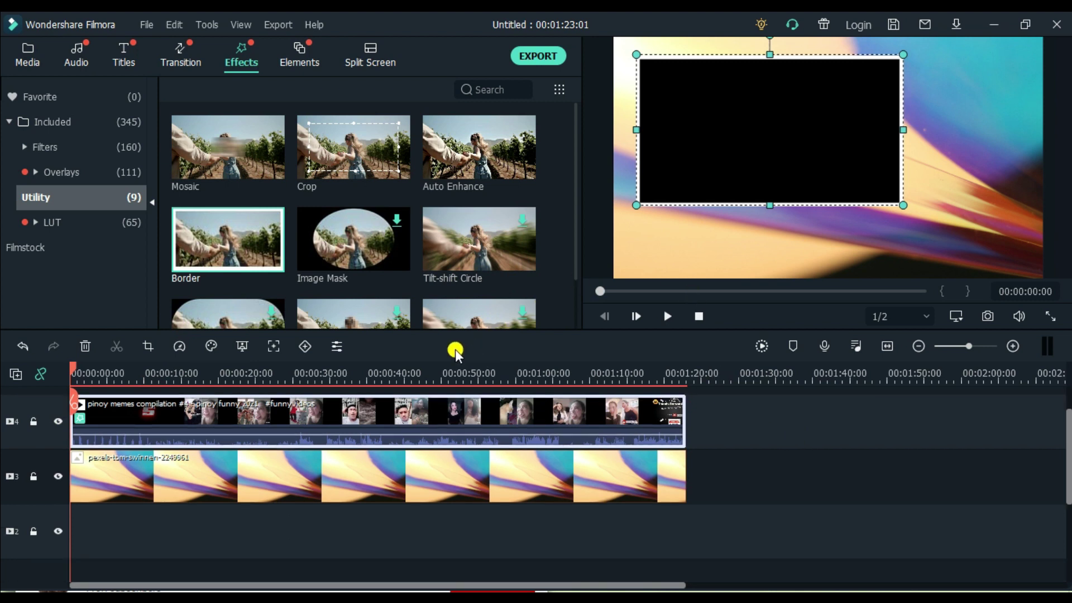
pyautogui.scroll(2, 459, 343)
pyautogui.click(16, 62)
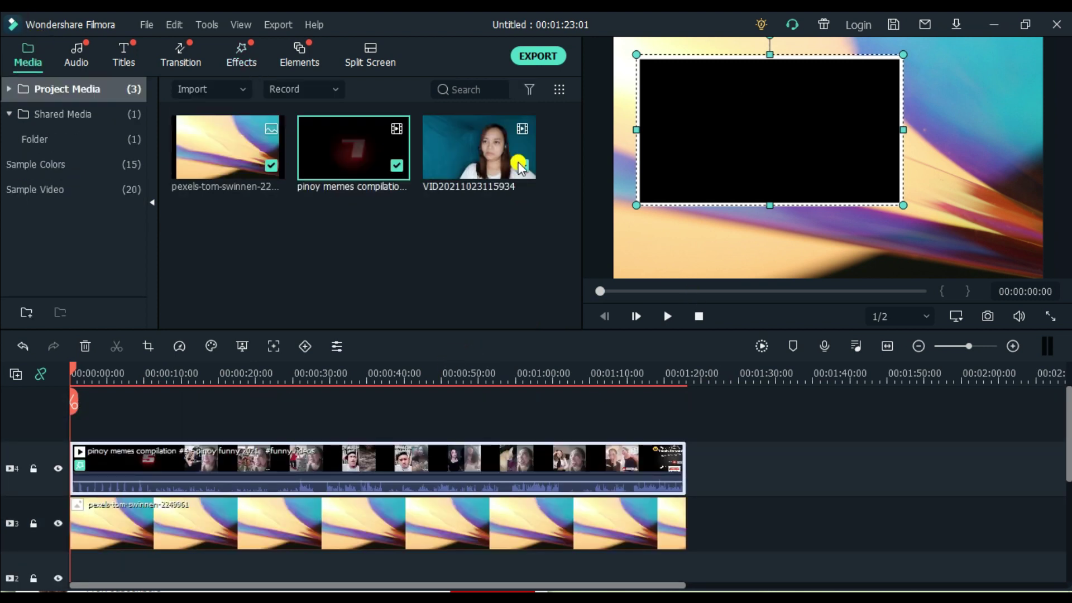
pyautogui.moveTo(482, 153)
pyautogui.click(33, 470)
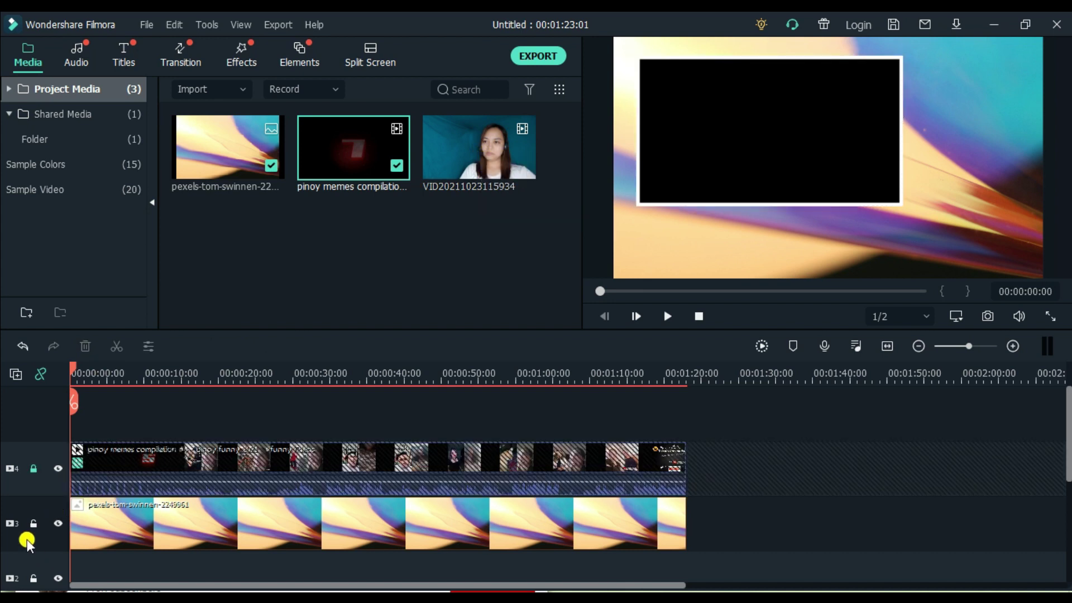
pyautogui.click(33, 525)
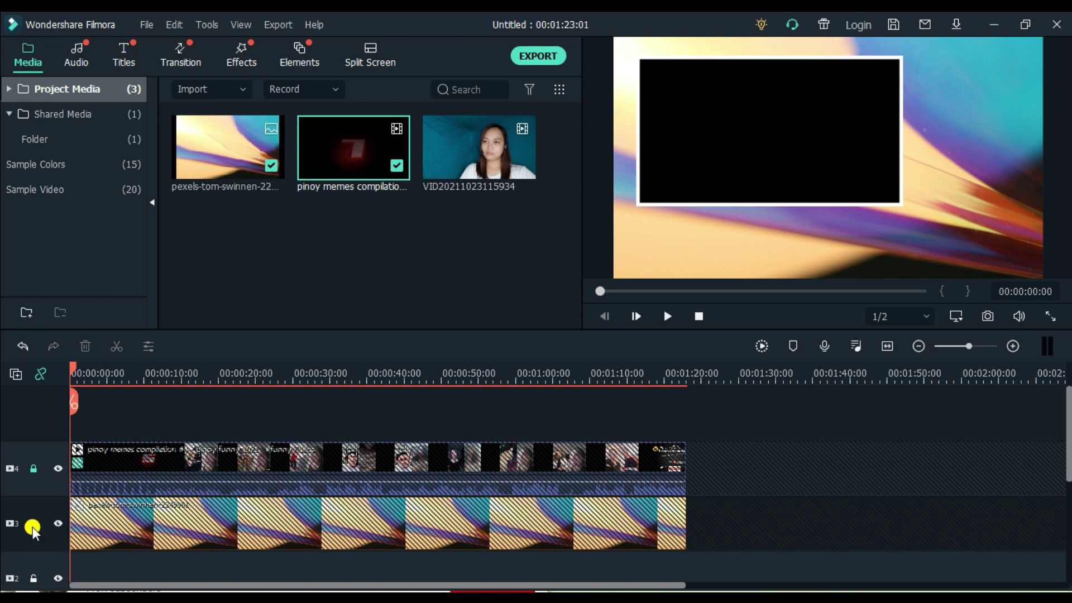
pyautogui.moveTo(521, 162); pyautogui.dragTo(69, 389)
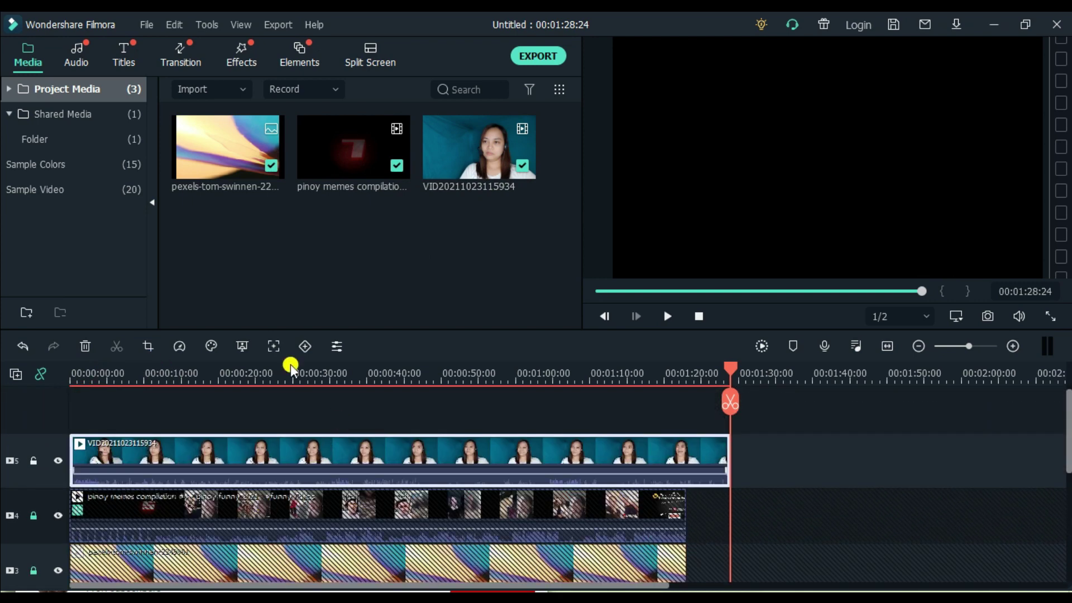
pyautogui.scroll(-2, 359, 402)
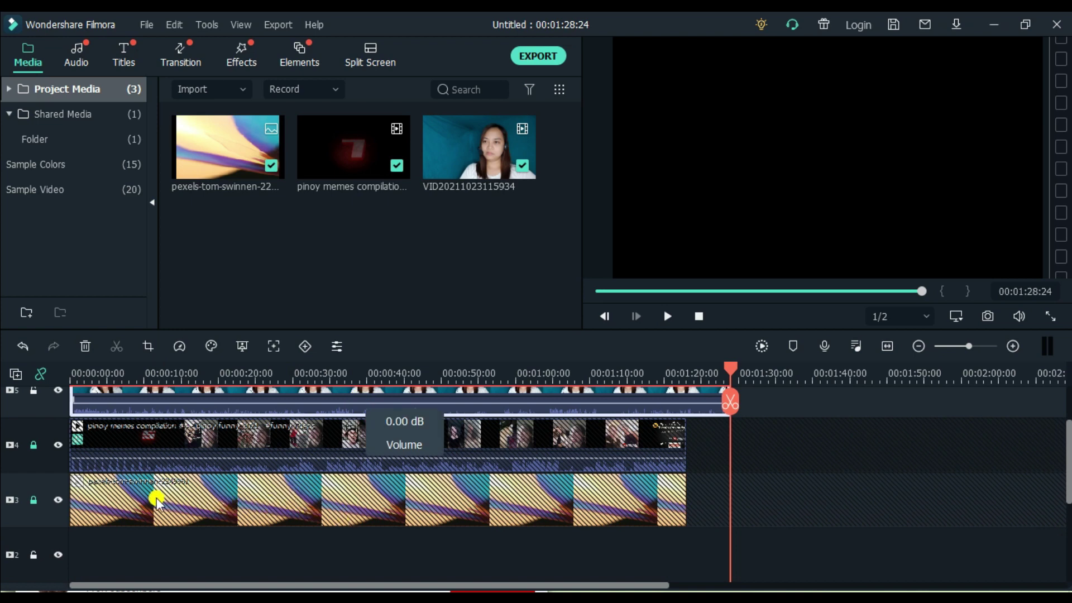
pyautogui.scroll(2, 257, 512)
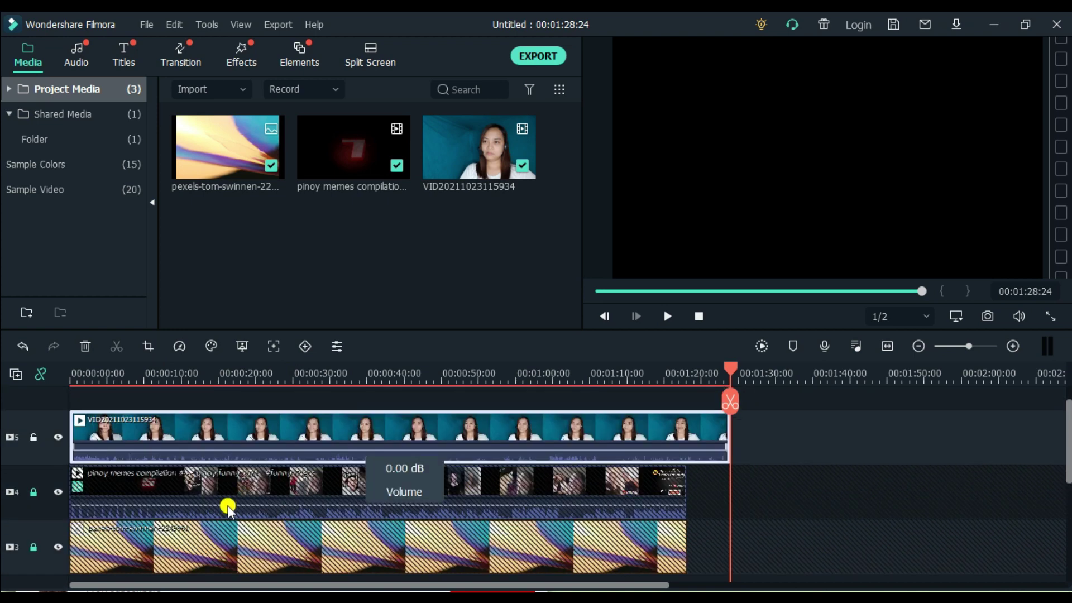
pyautogui.click(33, 492)
pyautogui.click(31, 547)
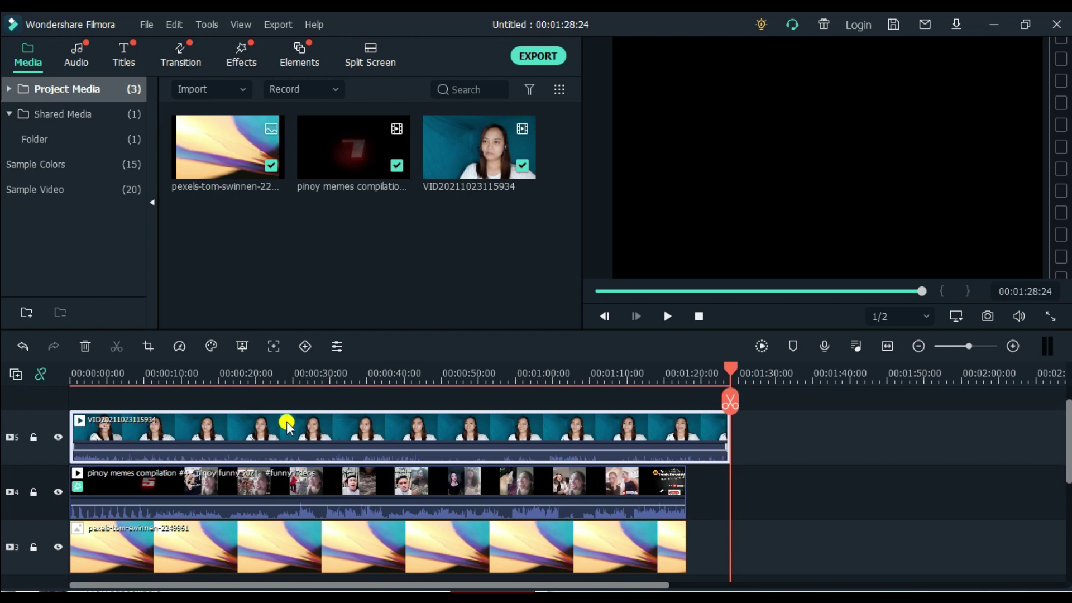
pyautogui.click(276, 389)
# Shrink the webcam clip into the lower-right corner and nudge the meme clip up-left.
pyautogui.doubleClick(241, 422)
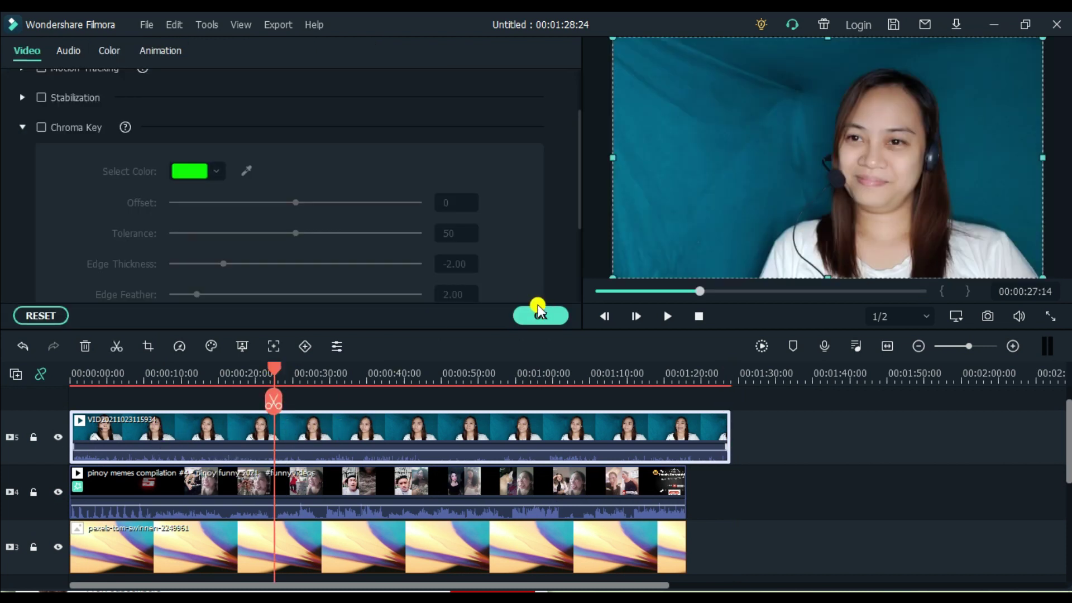
pyautogui.click(535, 316)
pyautogui.moveTo(611, 271)
pyautogui.mouseDown()
pyautogui.moveTo(765, 227)
pyautogui.moveTo(944, 145)
pyautogui.moveTo(938, 210)
pyautogui.moveTo(955, 237)
pyautogui.moveTo(952, 212)
pyautogui.moveTo(938, 208)
pyautogui.moveTo(963, 216)
pyautogui.moveTo(940, 217)
pyautogui.mouseUp()
pyautogui.moveTo(770, 139)
pyautogui.mouseDown()
pyautogui.moveTo(748, 127)
pyautogui.moveTo(757, 136)
pyautogui.mouseUp()
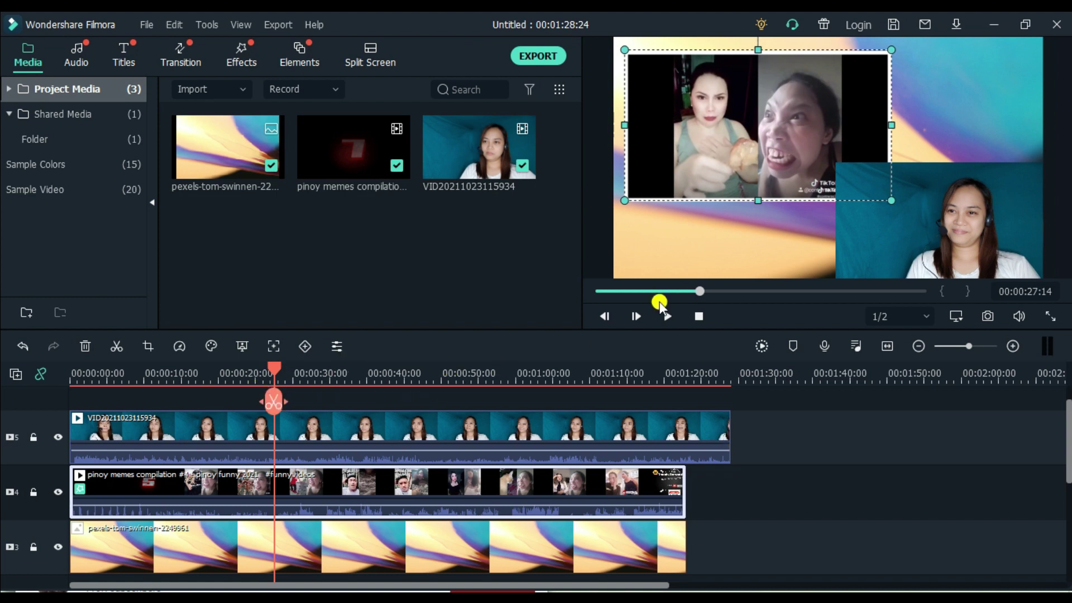
# Green-screen the webcam clip, keying the teal backdrop with tolerance lowered to 50.
pyautogui.click(900, 218)
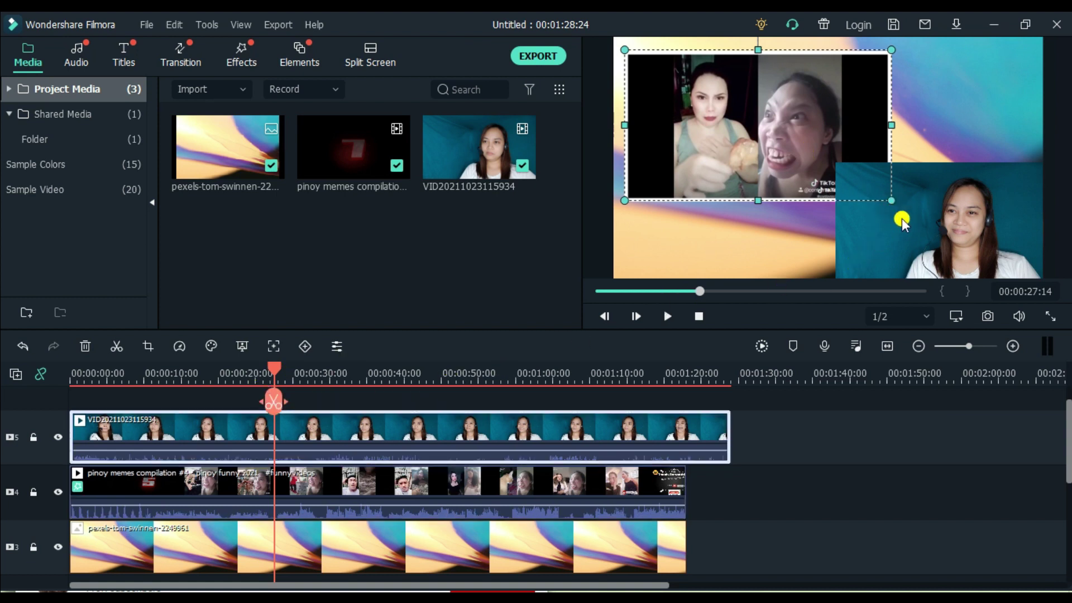
pyautogui.click(745, 219)
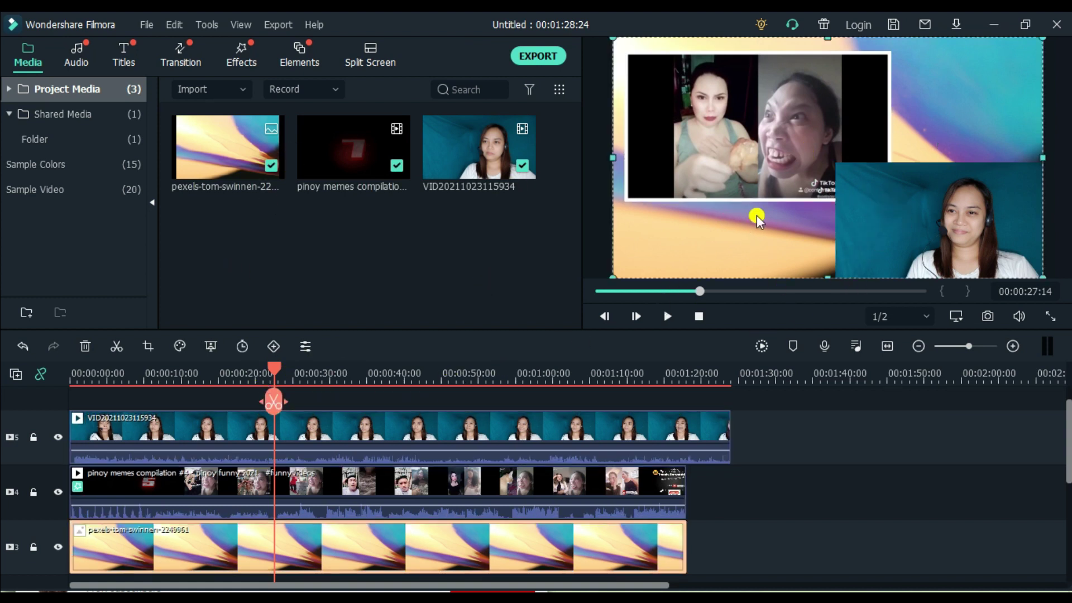
pyautogui.click(872, 229)
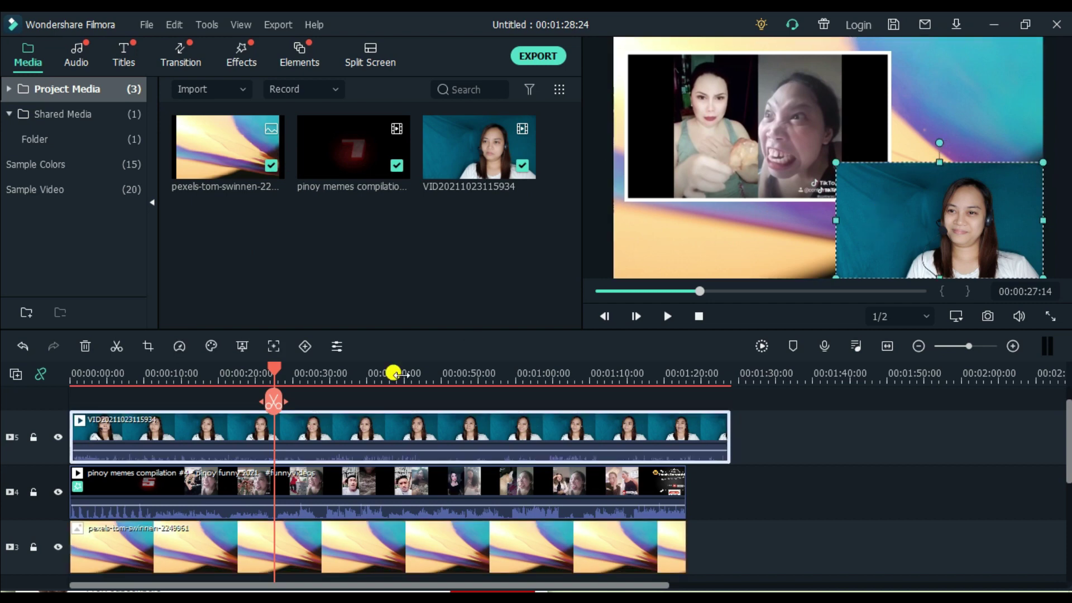
pyautogui.rightClick(390, 430)
pyautogui.click(422, 560)
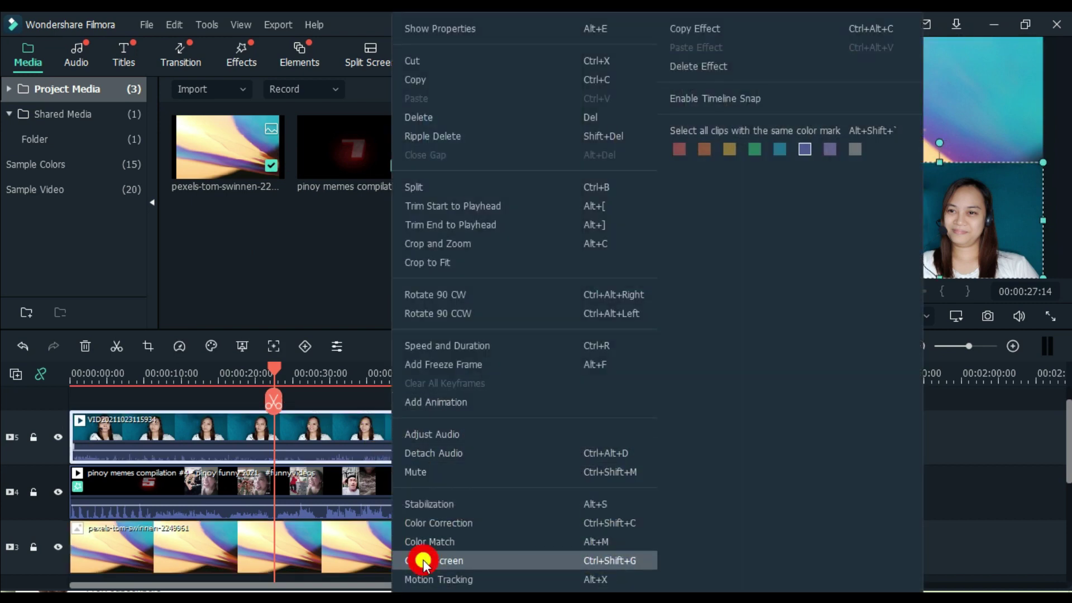
pyautogui.click(246, 132)
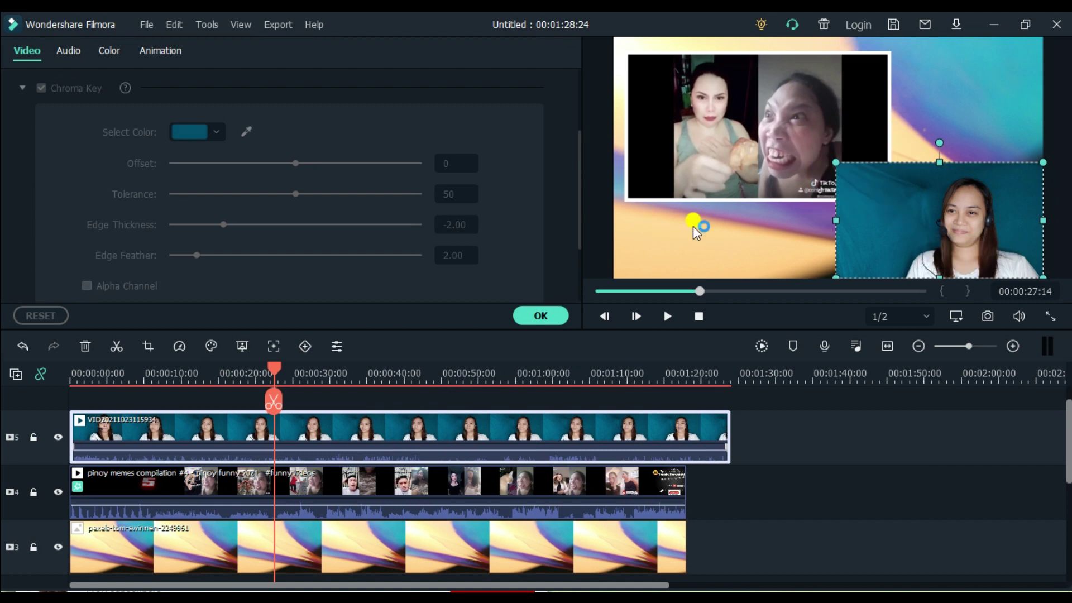
pyautogui.click(881, 219)
pyautogui.moveTo(310, 192); pyautogui.dragTo(296, 192)
pyautogui.click(532, 320)
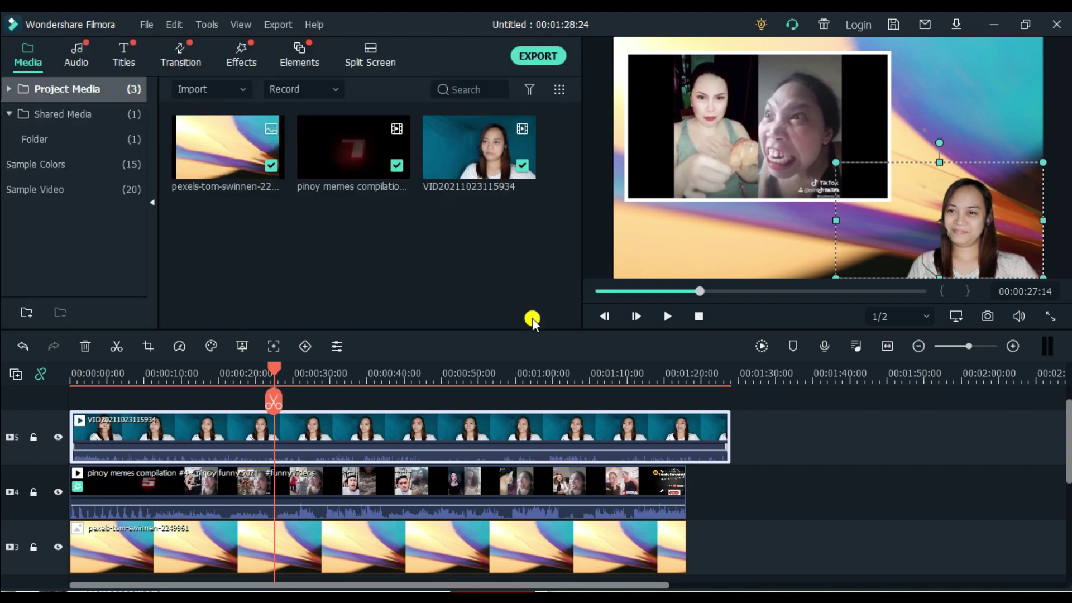
# Enlarge the presenter overlay and meme box, then set the playhead to 00:01:20:22.
pyautogui.click(768, 169)
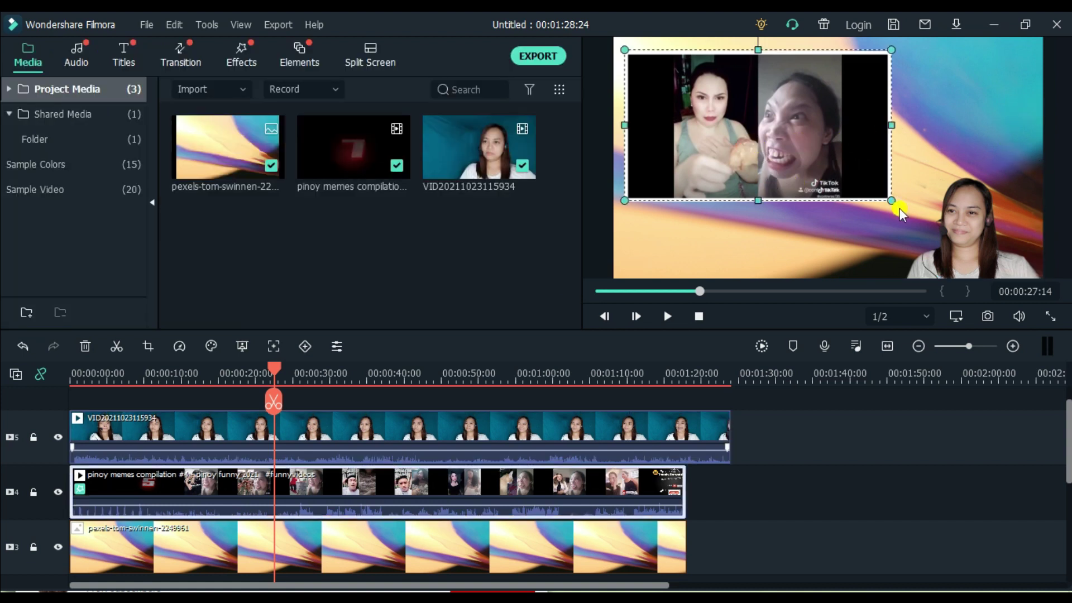
pyautogui.click(936, 246)
pyautogui.moveTo(825, 156); pyautogui.dragTo(804, 140)
pyautogui.click(800, 127)
pyautogui.moveTo(887, 194); pyautogui.dragTo(900, 212)
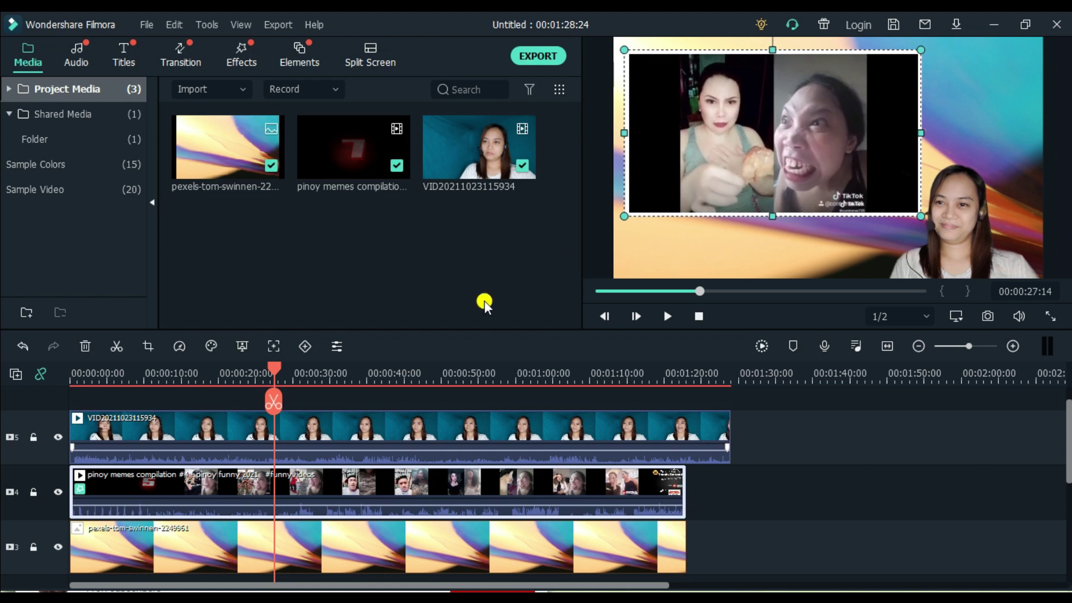
pyautogui.moveTo(273, 370); pyautogui.dragTo(683, 391)
pyautogui.moveTo(681, 390); pyautogui.dragTo(669, 393)
# Split the clips at 00:01:20:22 and delete the background and webcam end pieces.
pyautogui.click(670, 400)
pyautogui.click(679, 481)
pyautogui.click(678, 425)
pyautogui.click(670, 400)
pyautogui.click(669, 542)
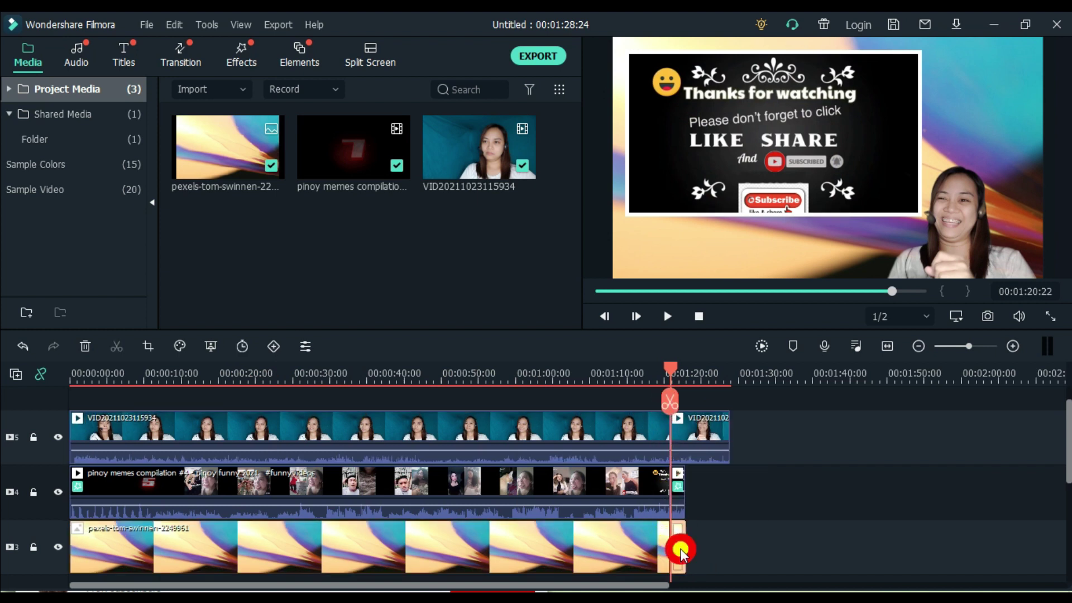
pyautogui.press('Delete')
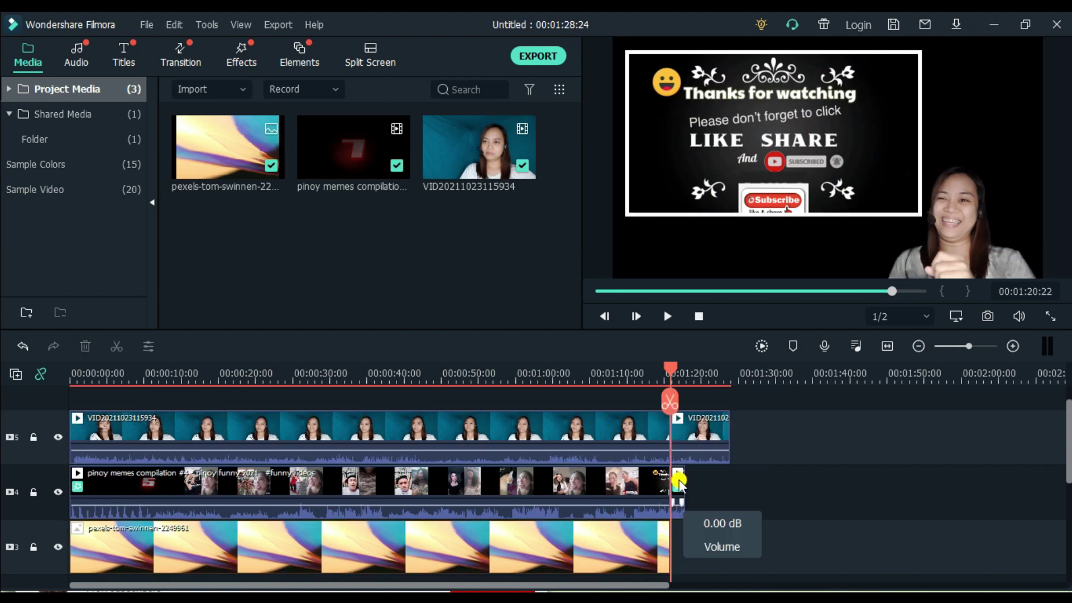
pyautogui.click(693, 438)
pyautogui.press('Delete')
pyautogui.click(677, 493)
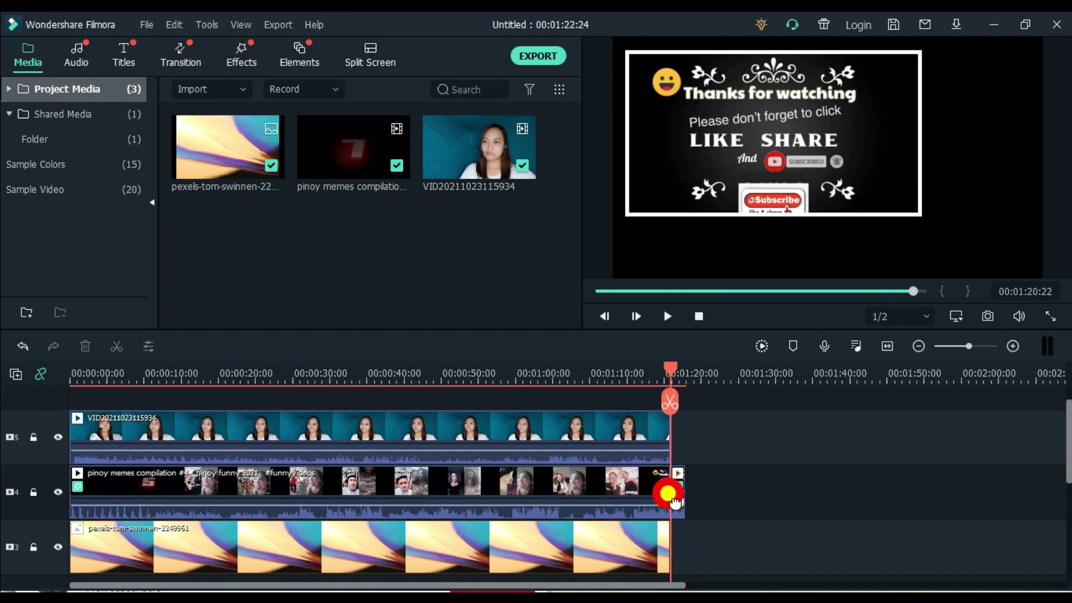